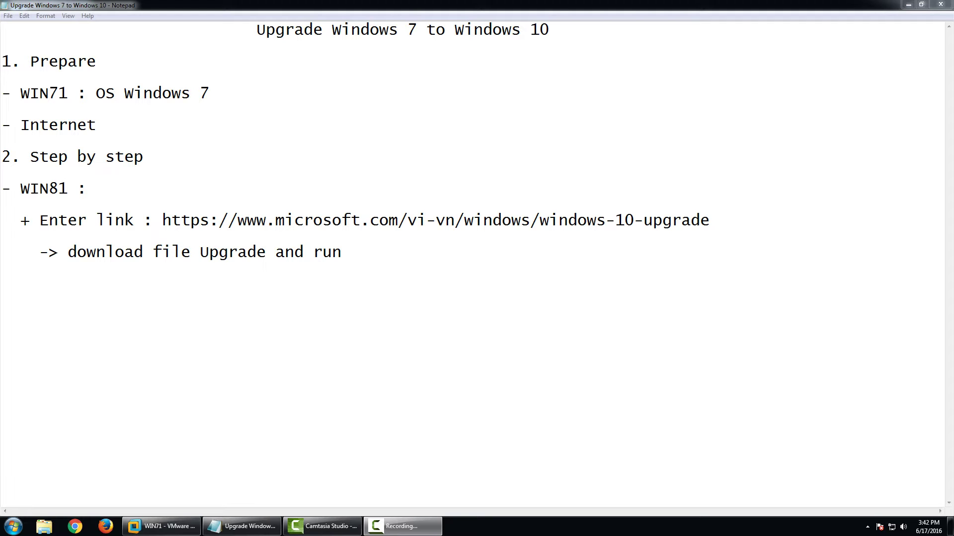
Step: Switch to VMware Workstation, power on the WIN71 virtual machine and refresh its Windows 7 desktop
left_click(164, 526)
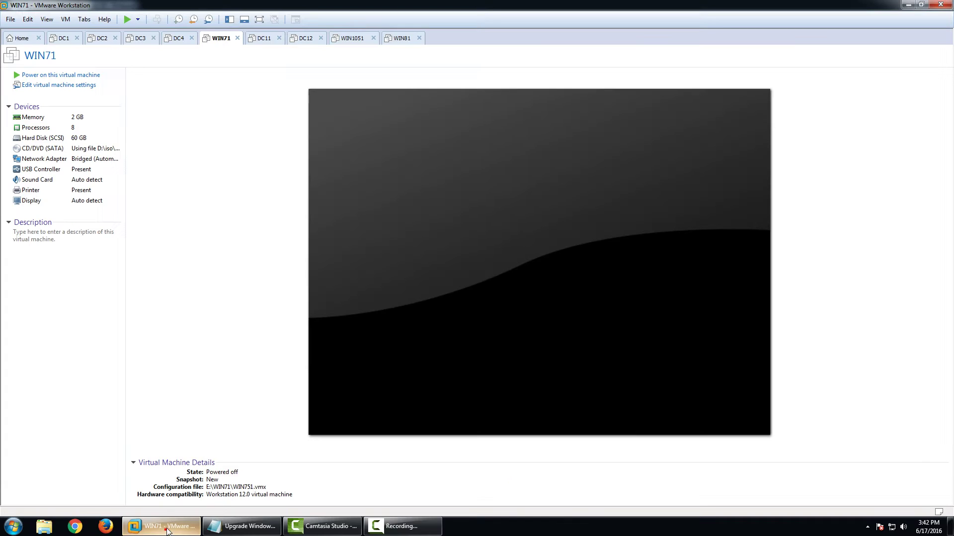
left_click(84, 75)
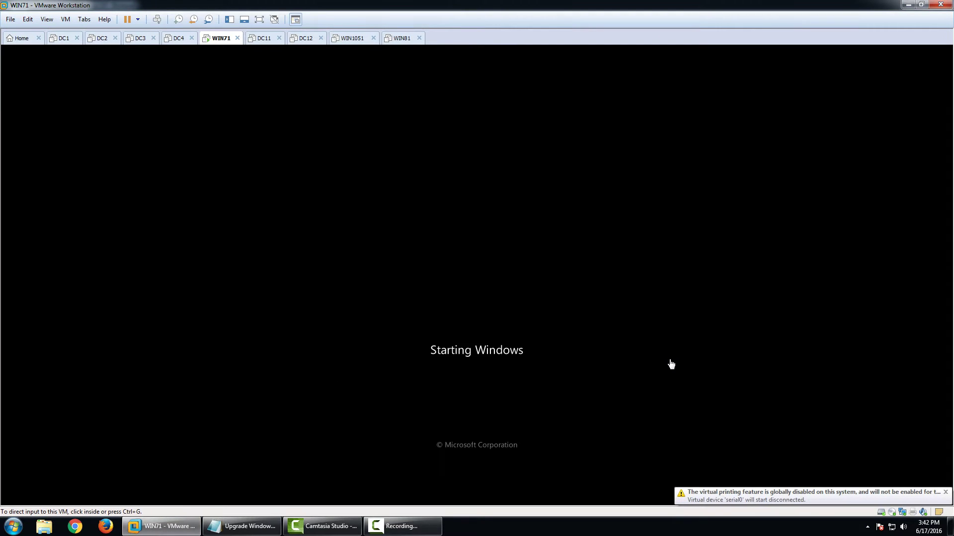
left_click(945, 492)
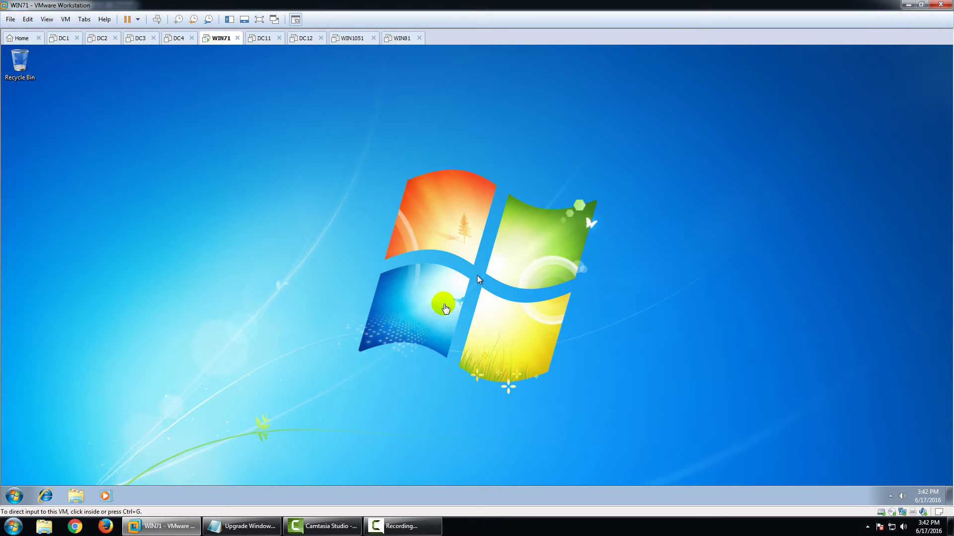
left_click(487, 286)
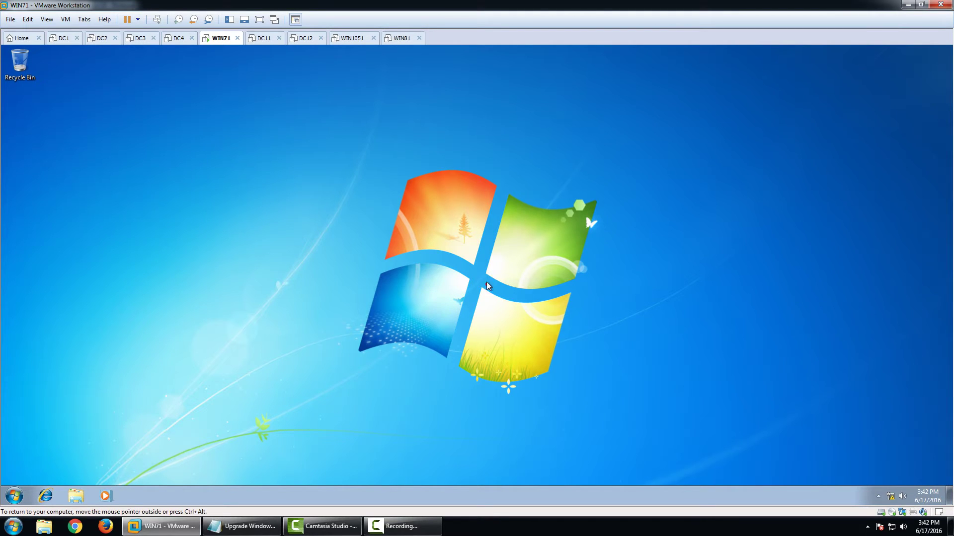
right_click(498, 250)
left_click(537, 276)
Step: Open the virtual machine's network connections and bring up the Local Area Connection properties
right_click(892, 496)
left_click(879, 485)
left_click(255, 185)
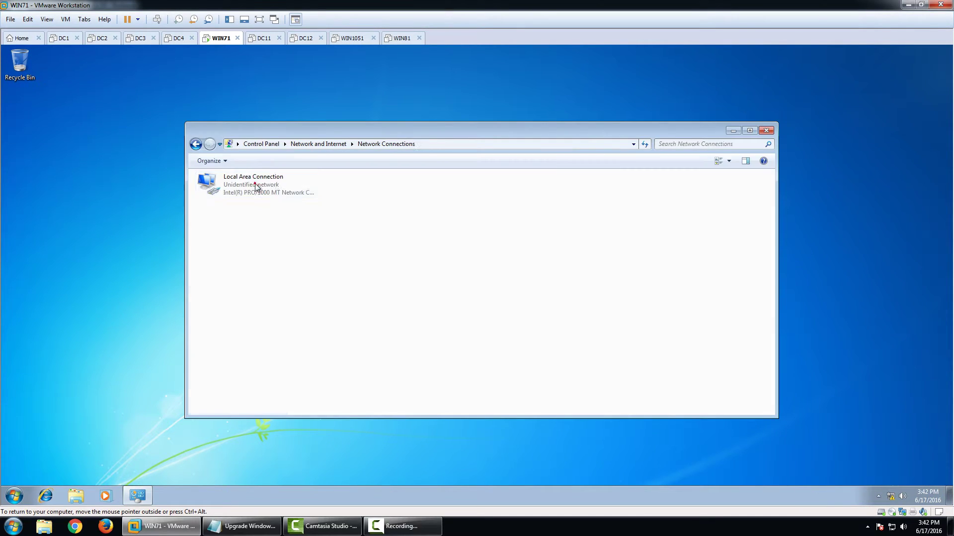
double_click(256, 186)
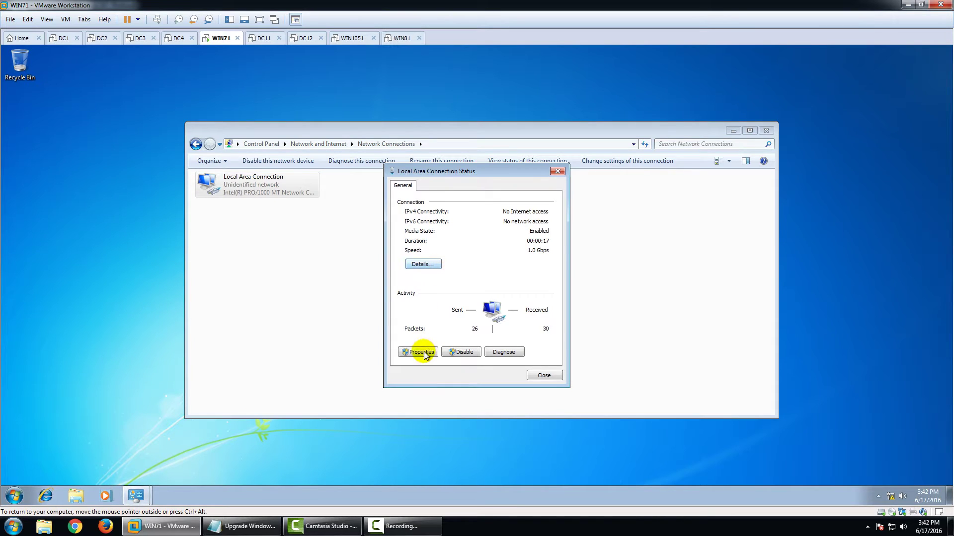
left_click(421, 352)
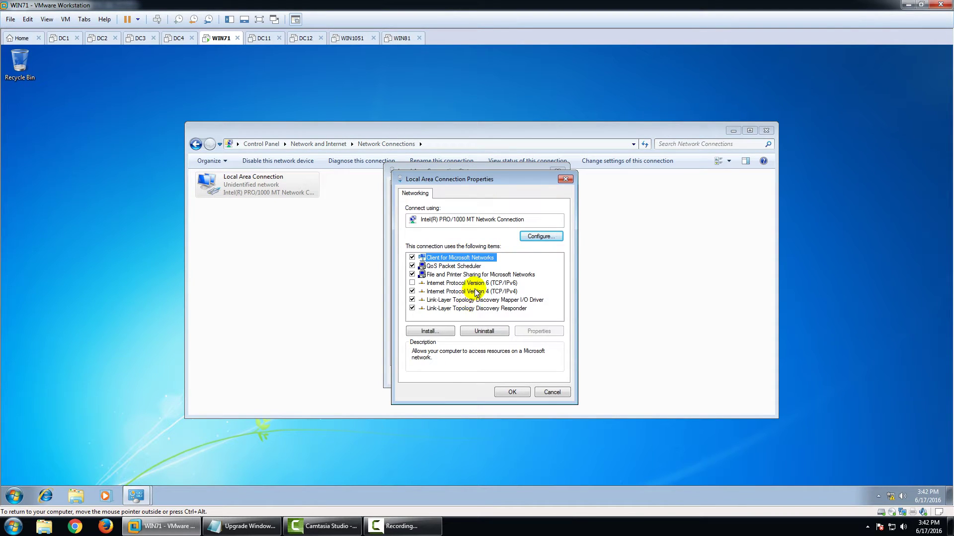
Step: Set Internet Protocol Version 4 to obtain the IP and DNS server addresses automatically, cancel the network location choice and close Network Connections
double_click(475, 292)
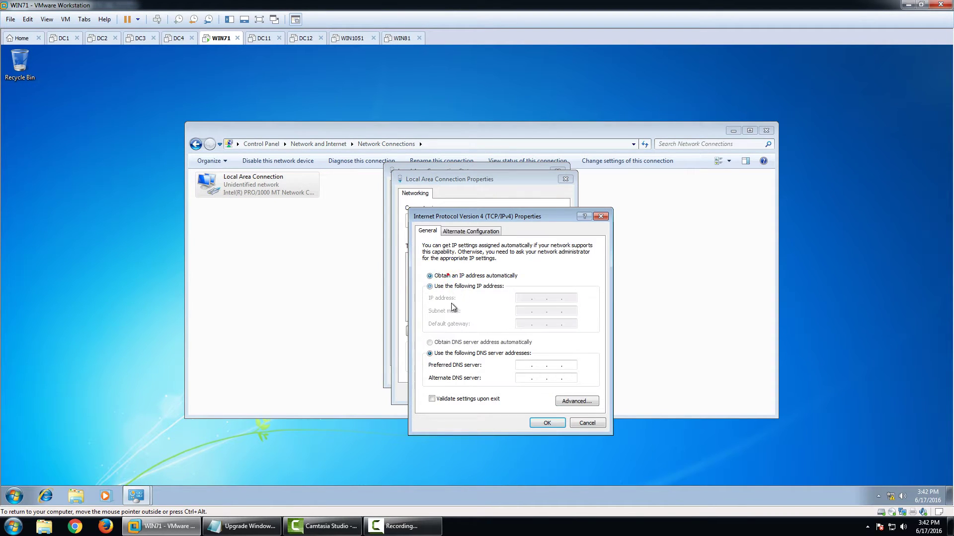
left_click(448, 341)
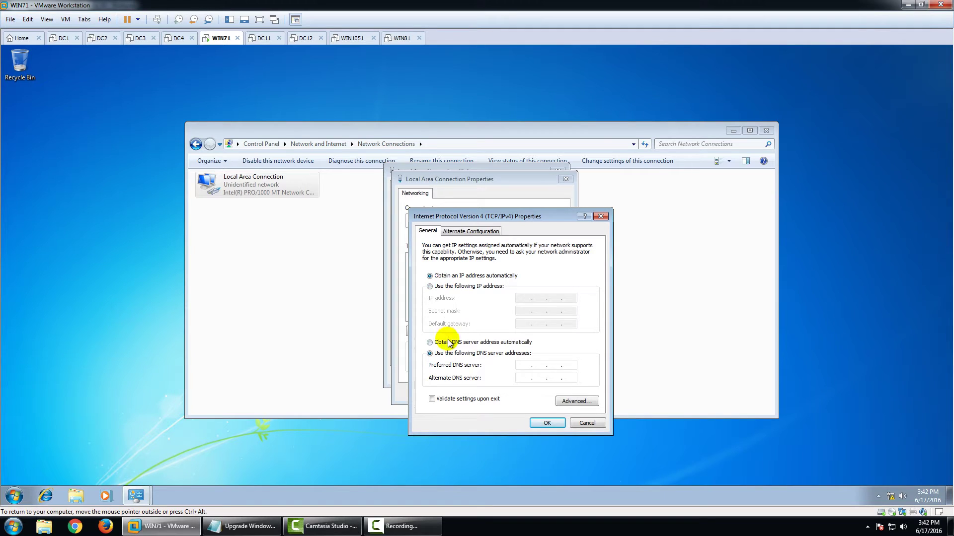
left_click(546, 423)
left_click(515, 395)
left_click(541, 377)
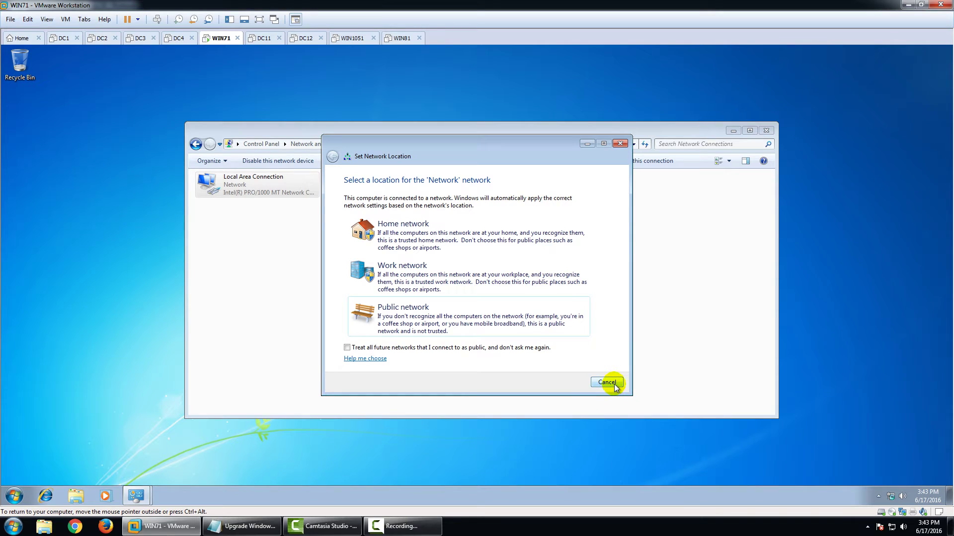
left_click(614, 385)
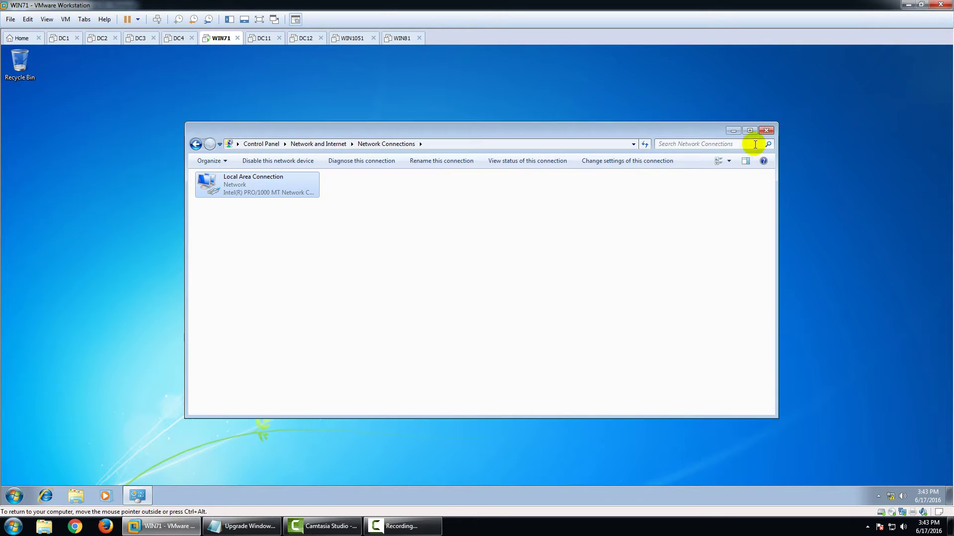
left_click(766, 130)
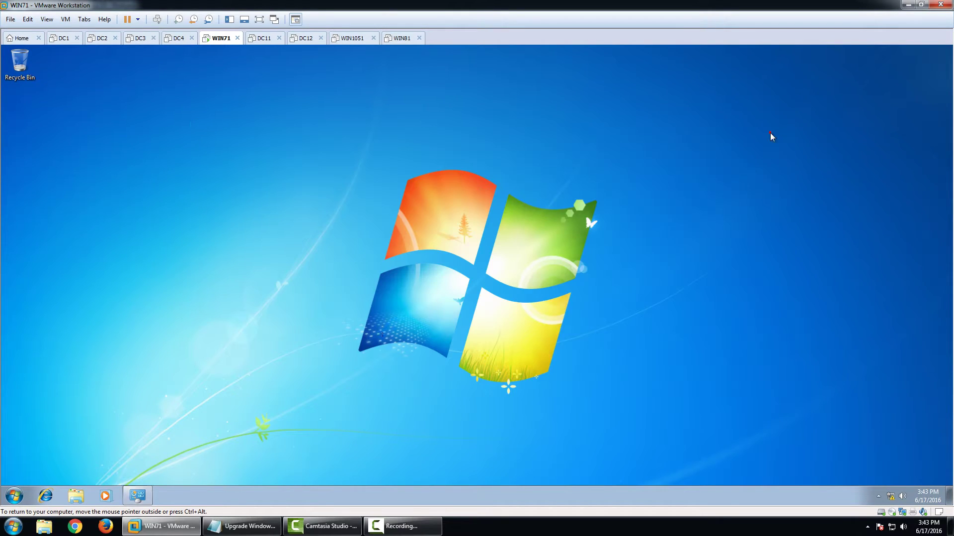
Step: Launch Internet Explorer in the virtual machine, postpone its first-run setup, and close the browser-updated welcome tab
left_click(45, 495)
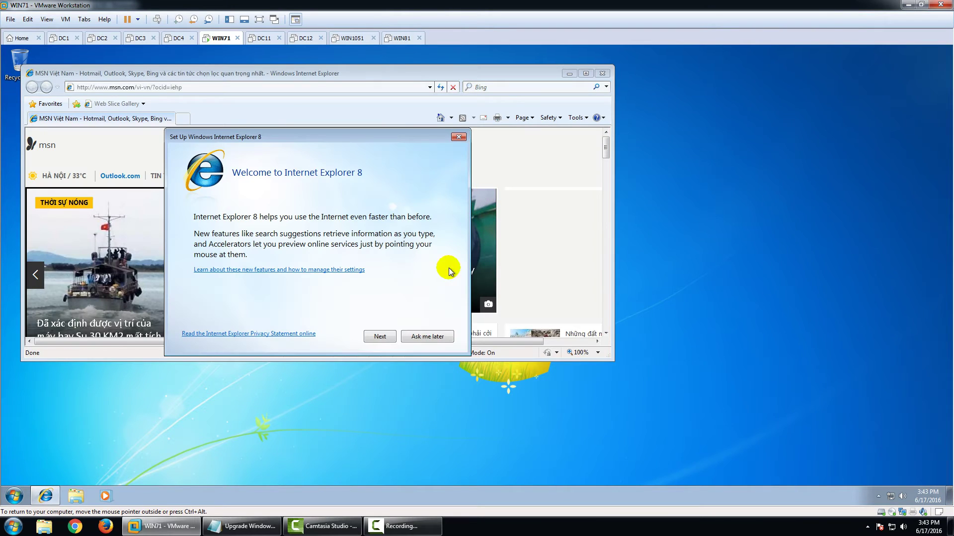
left_click(434, 339)
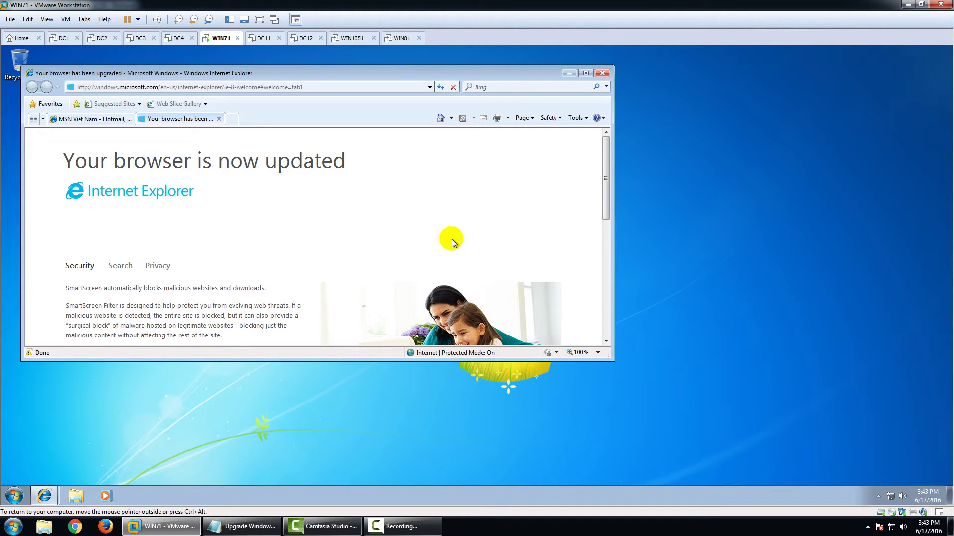
left_click(586, 73)
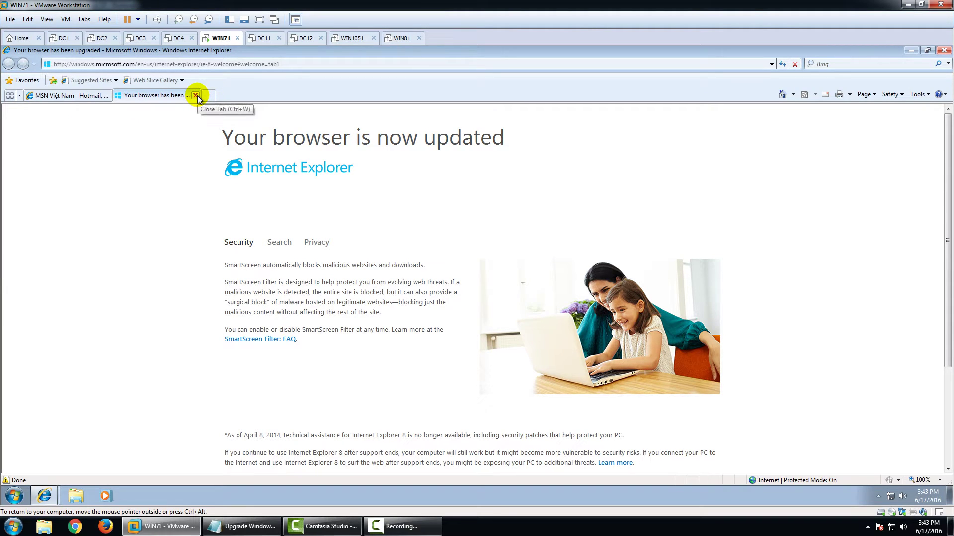
left_click(197, 95)
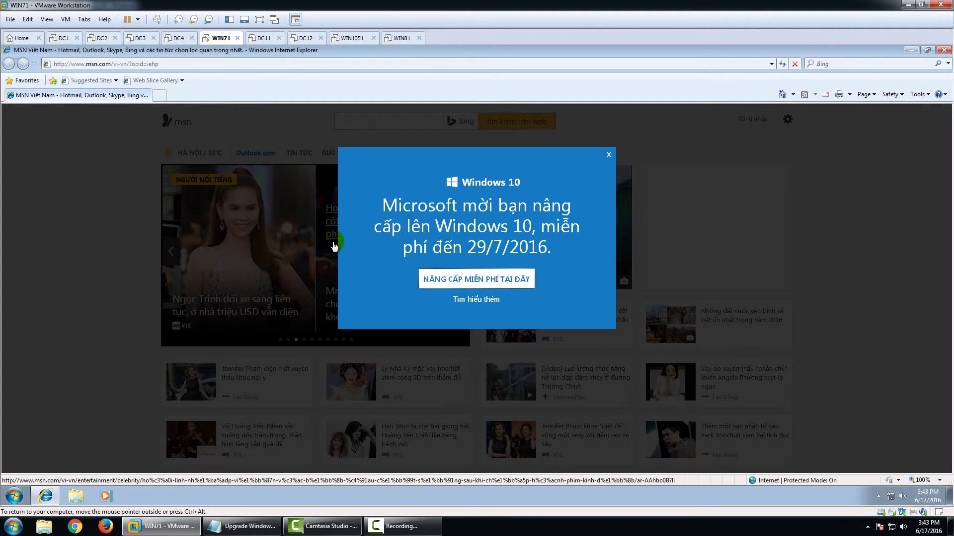
Step: Save Windows10Upgrade9194.exe from Microsoft's free Windows 10 upgrade page to the desktop and close both browser windows
left_click(478, 280)
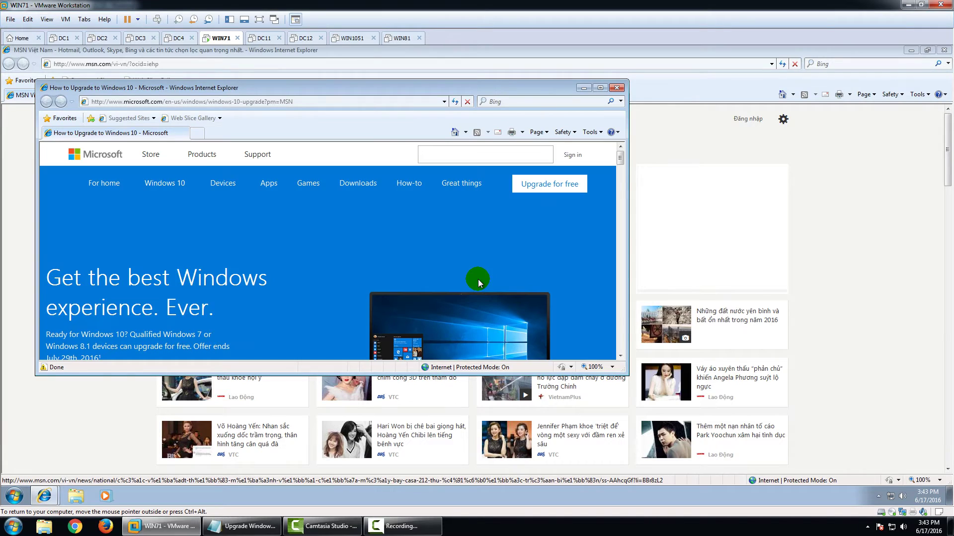
left_click(599, 87)
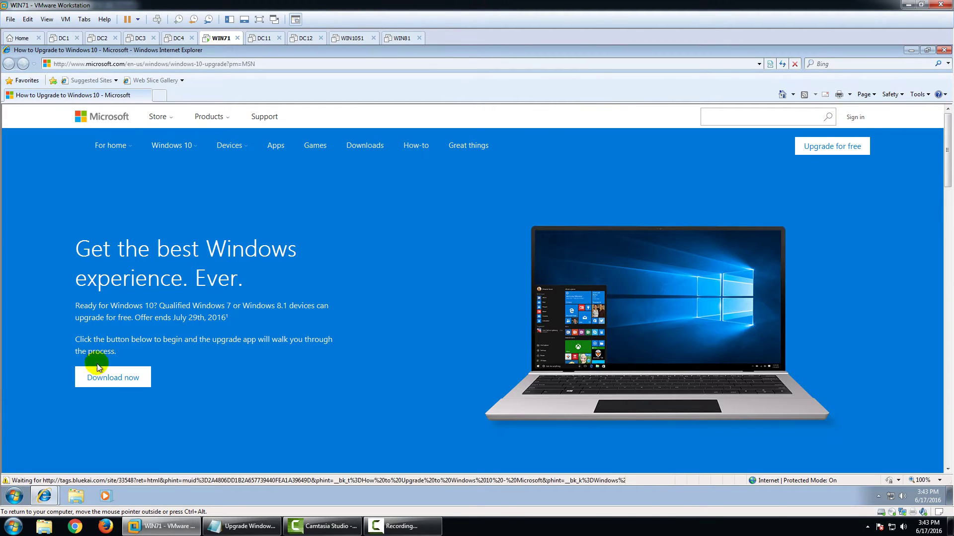
left_click(112, 379)
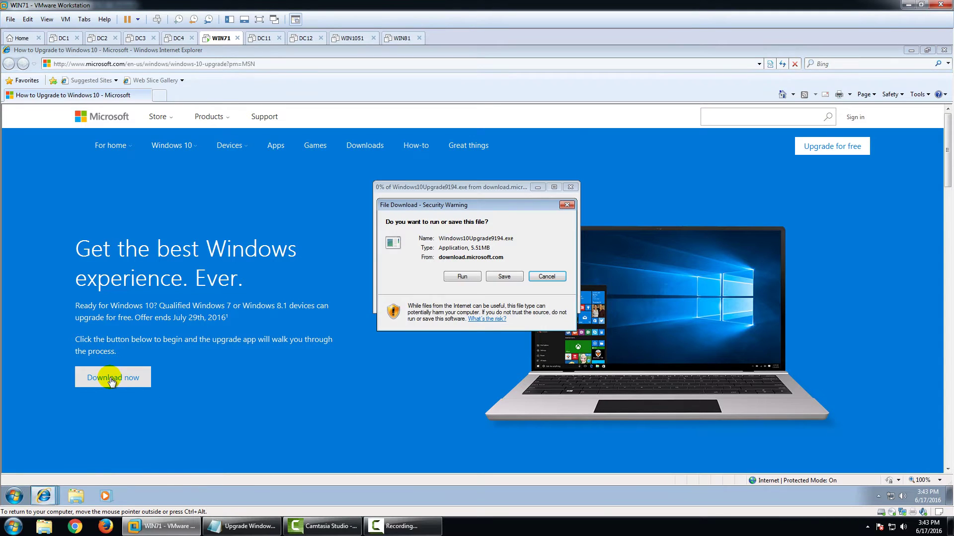
left_click(501, 276)
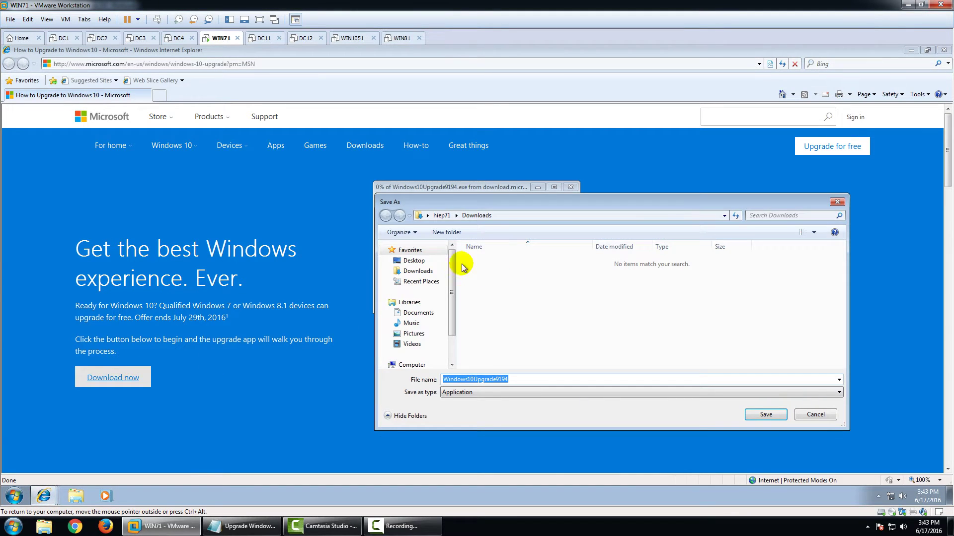
left_click(425, 264)
left_click(765, 414)
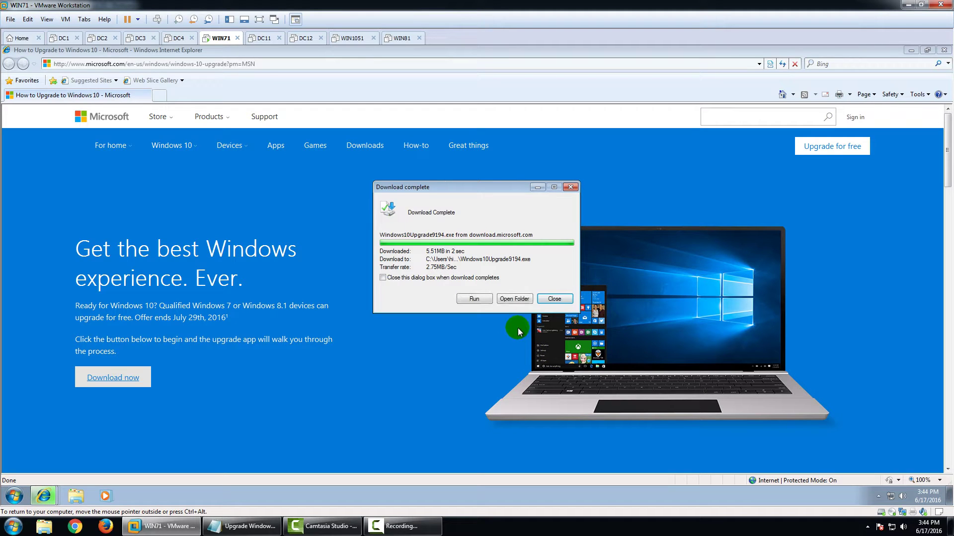
left_click(554, 298)
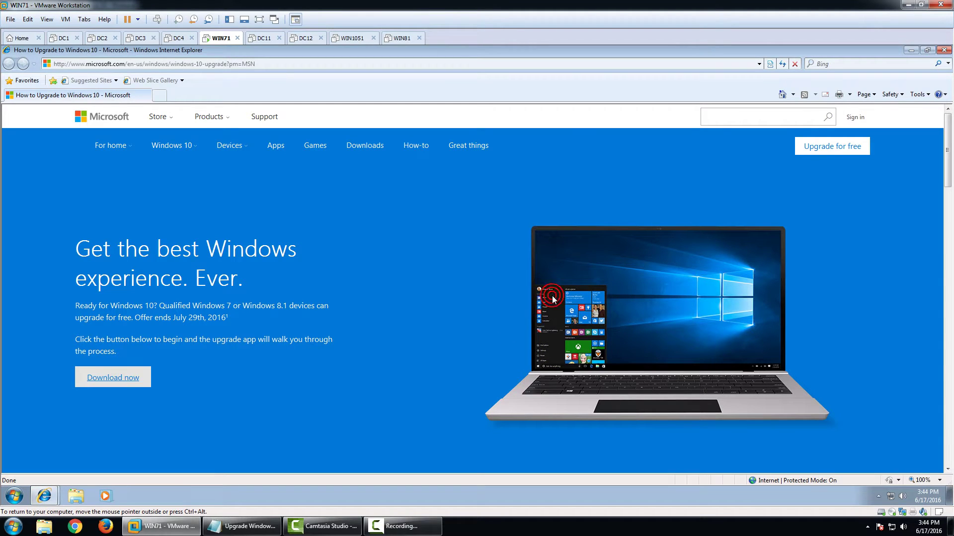
left_click(943, 51)
left_click(944, 50)
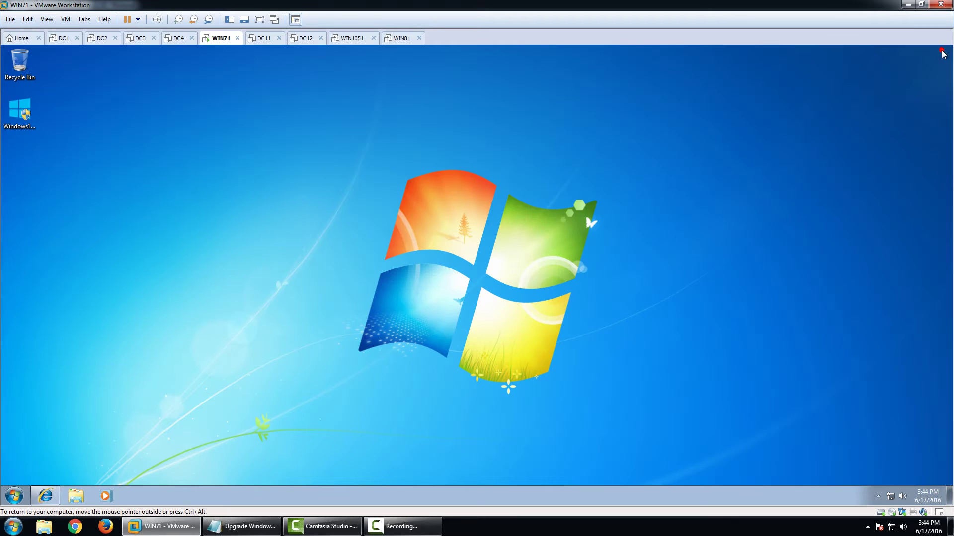
Step: Run the downloaded Windows 10 upgrader with administrator permission, accept the license terms and start the Windows 10 download
left_click(262, 163)
left_click(17, 113)
left_click(18, 116)
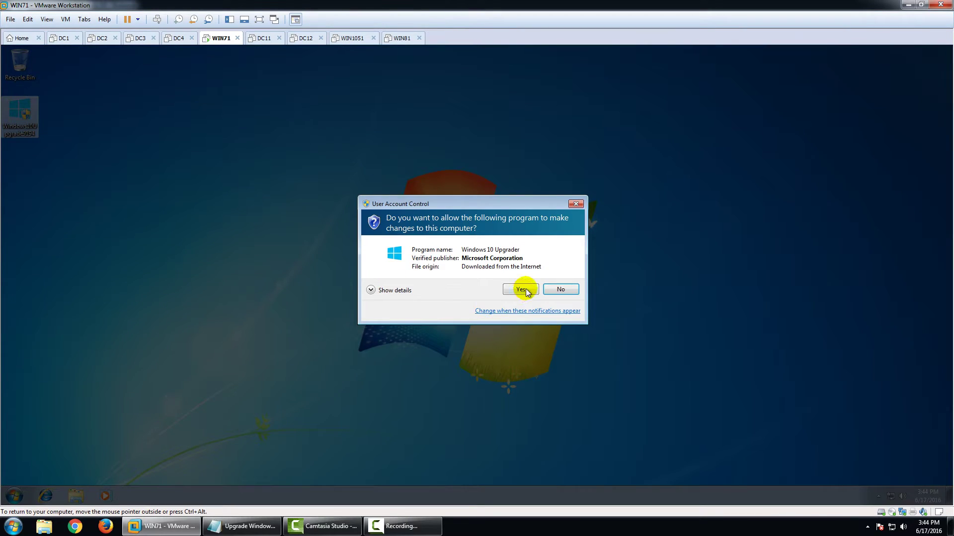
left_click(520, 289)
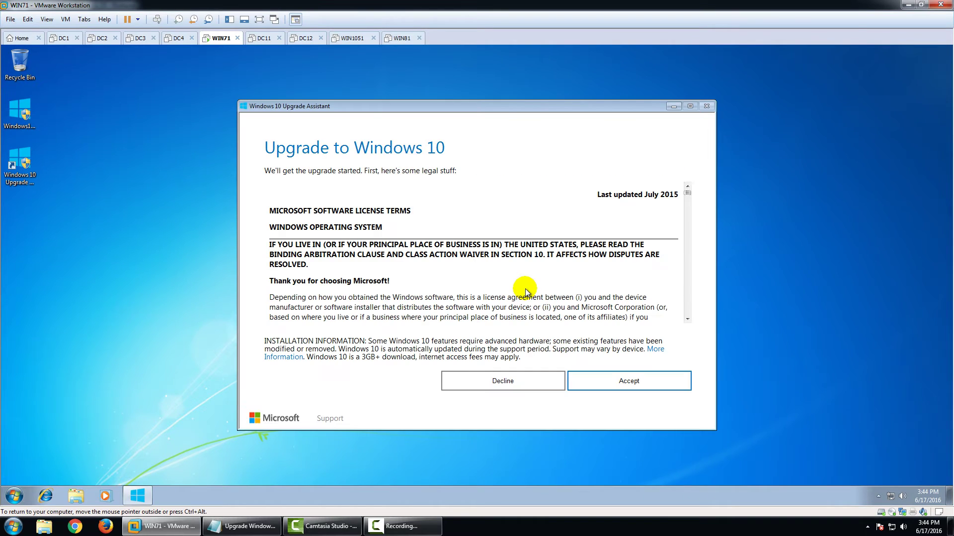
left_click(602, 380)
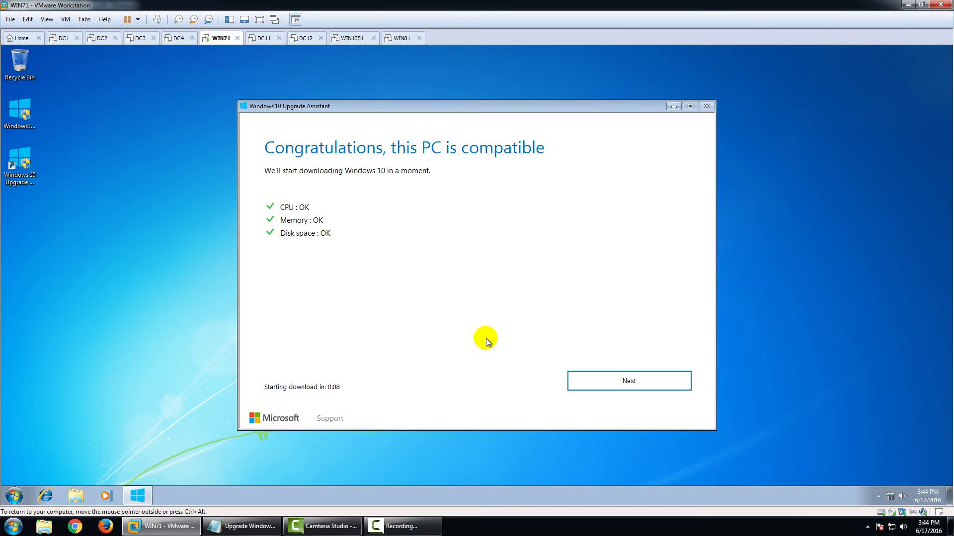
left_click(619, 389)
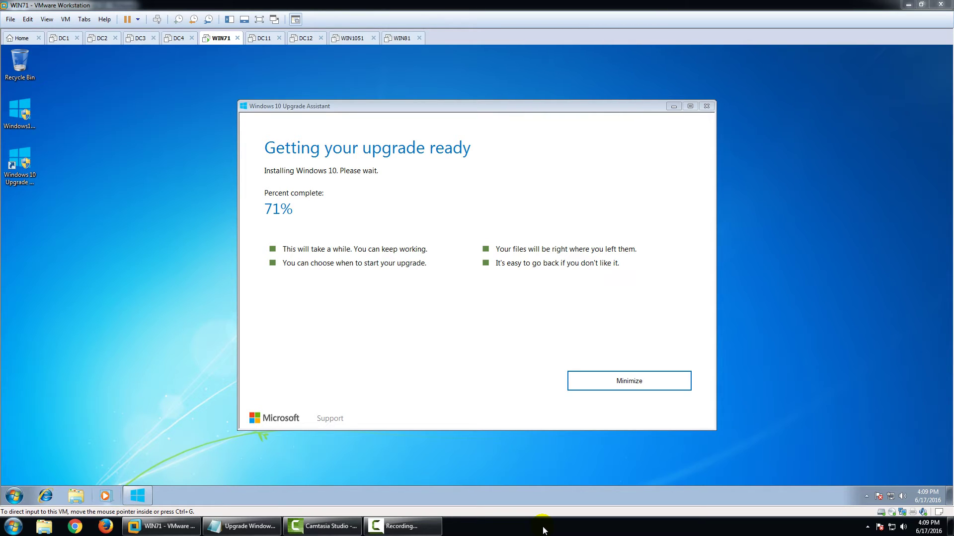
Step: Choose to restart immediately in the Windows 10 Upgrade Assistant and dismiss the logoff warning
left_click(563, 473)
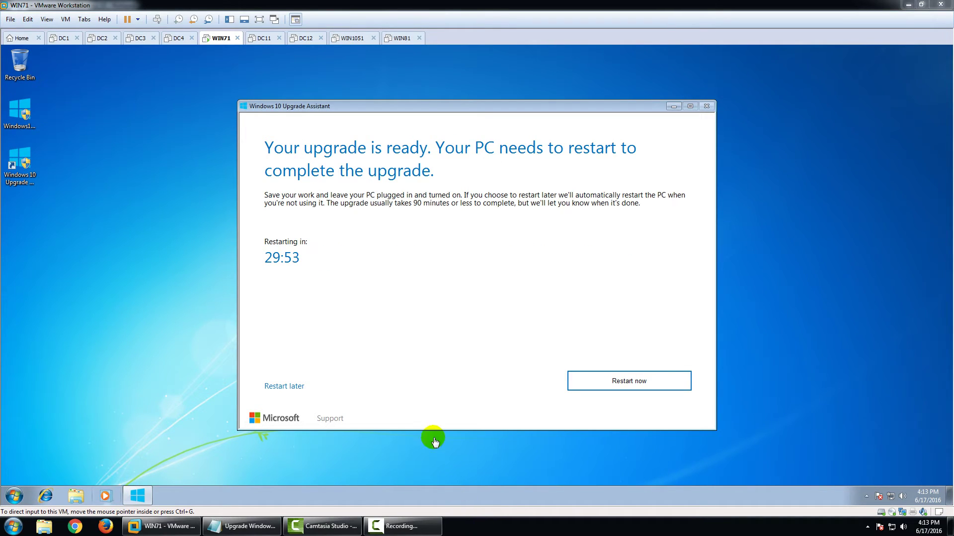
left_click(403, 318)
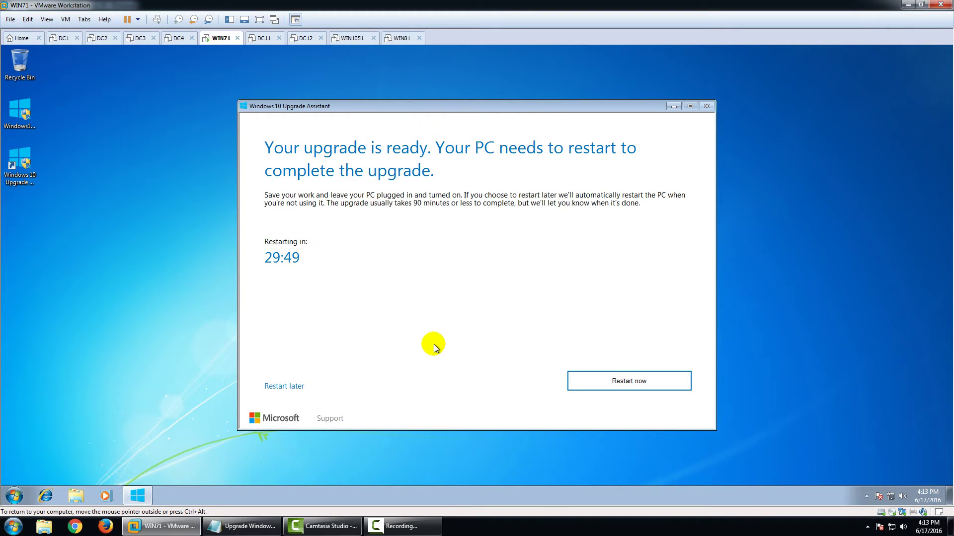
left_click(600, 380)
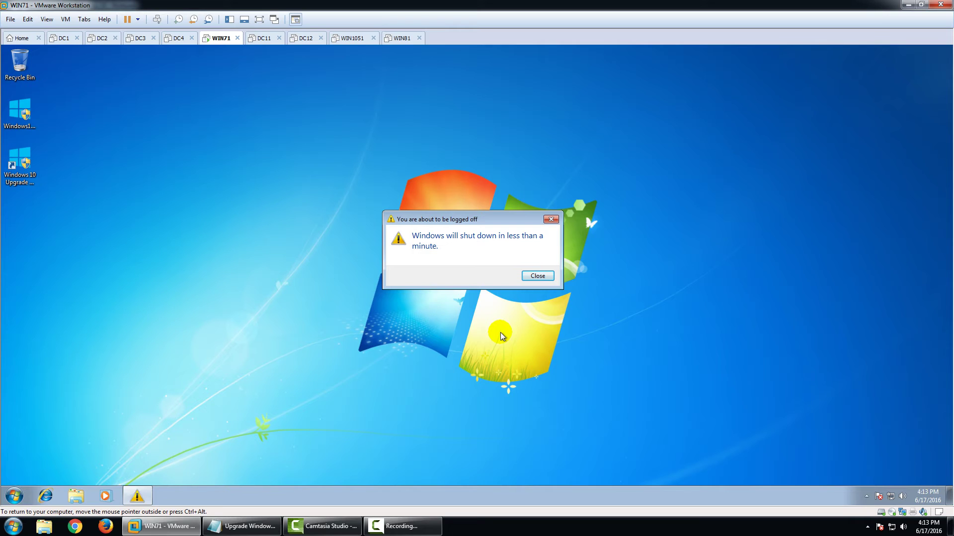
left_click(538, 276)
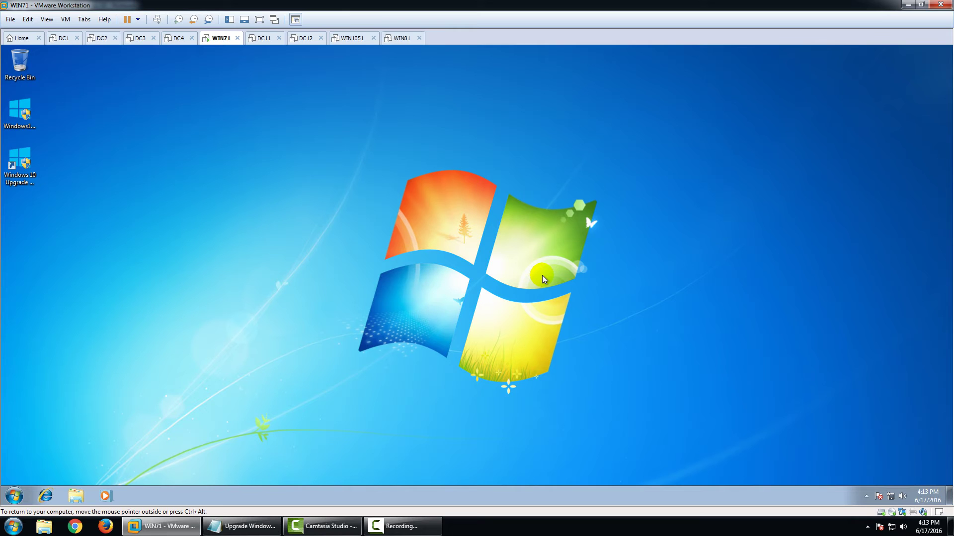
Step: Refresh the desktop and restart the virtual machine from the guest's own power options
right_click(452, 292)
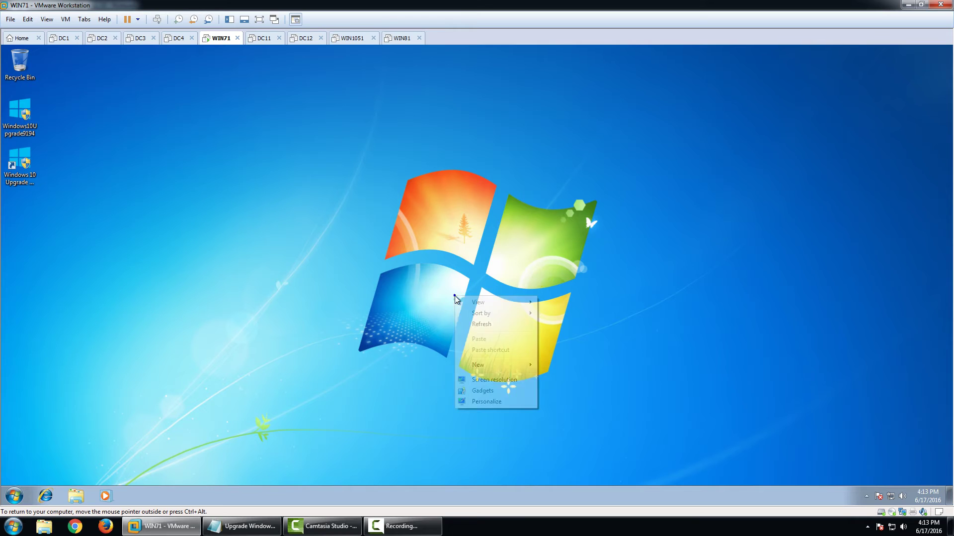
left_click(474, 324)
left_click(14, 496)
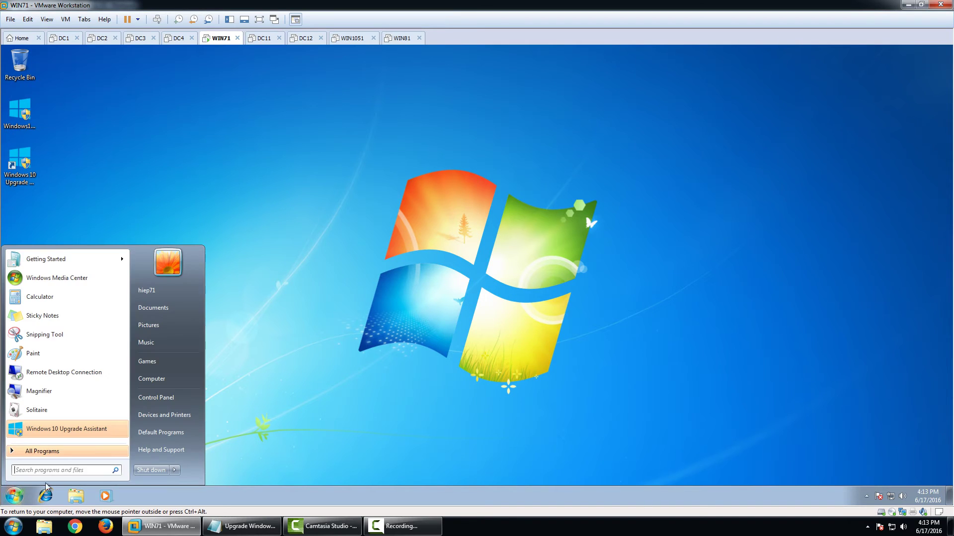
left_click(174, 471)
left_click(202, 454)
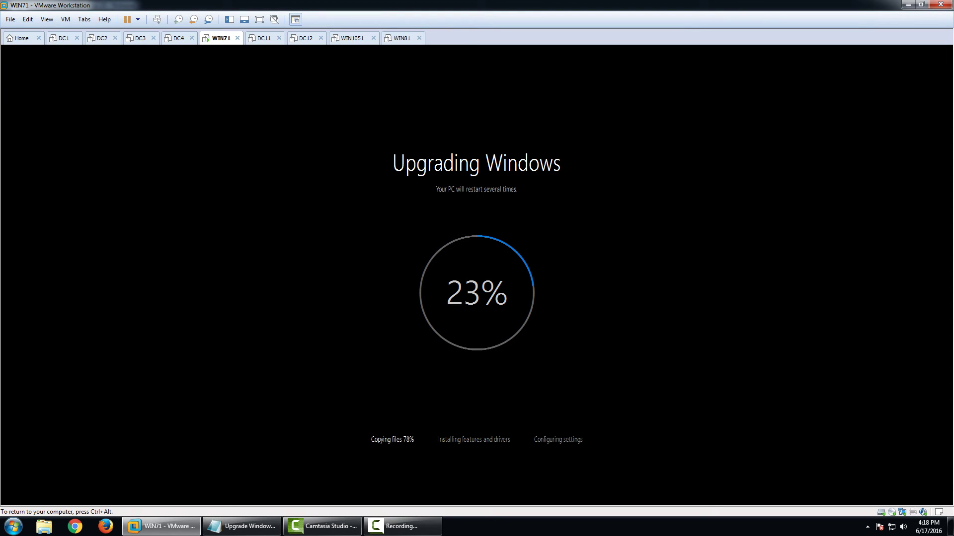
Step: Complete the Windows 10 first-run setup with the existing account, using Express settings and Cortana
key("ctrl+alt")
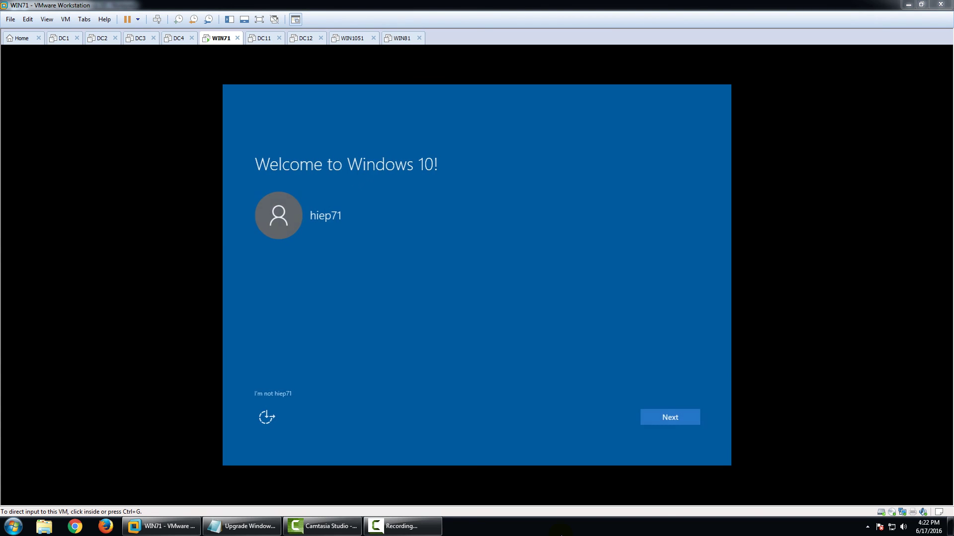
left_click(659, 366)
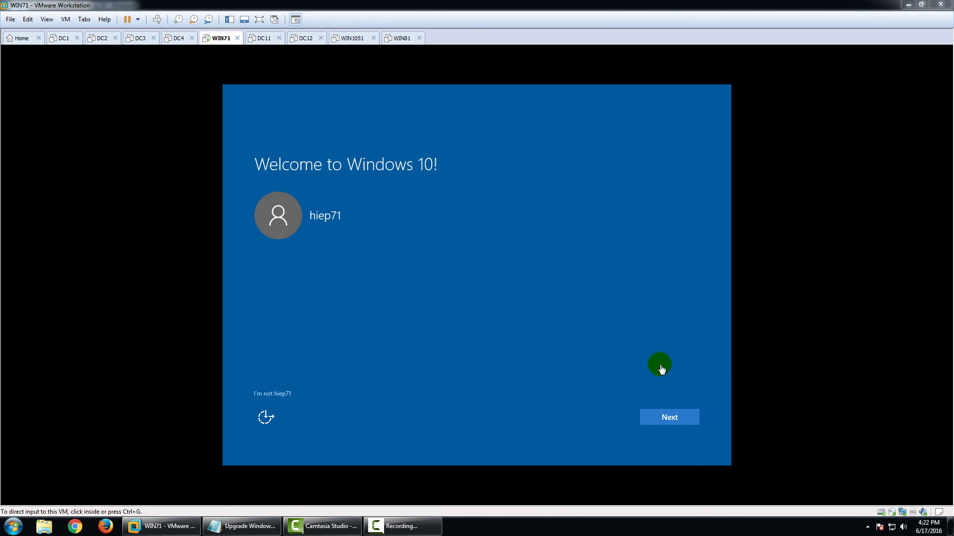
left_click(670, 417)
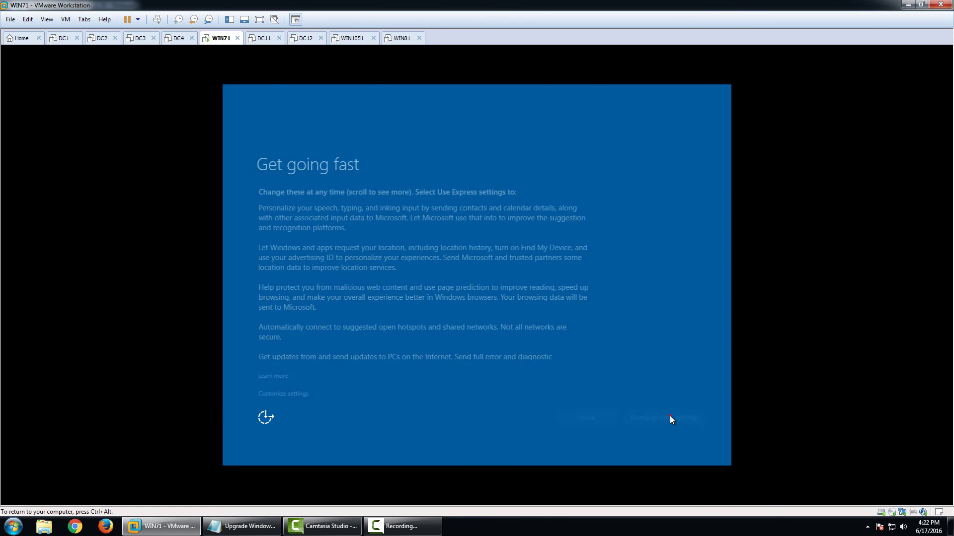
left_click(667, 416)
left_click(668, 418)
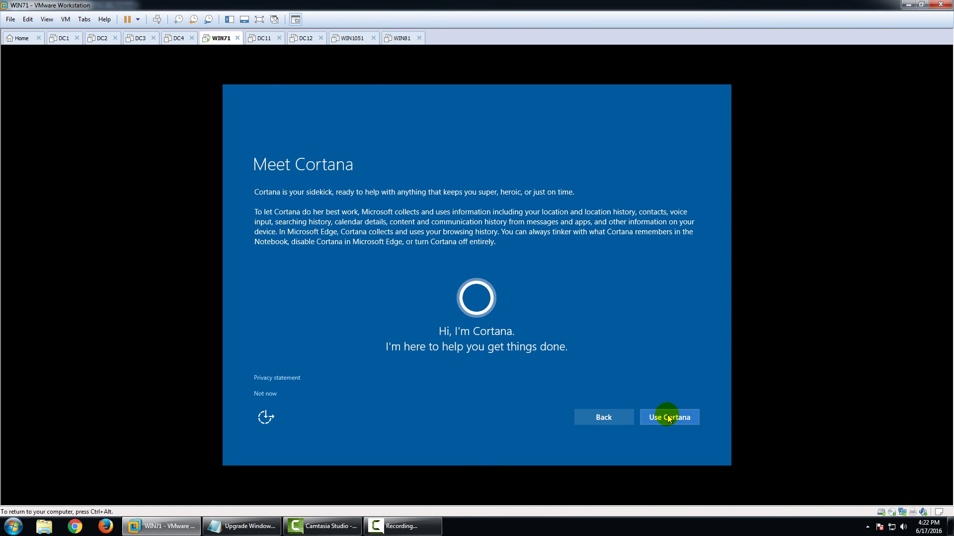
left_click(660, 416)
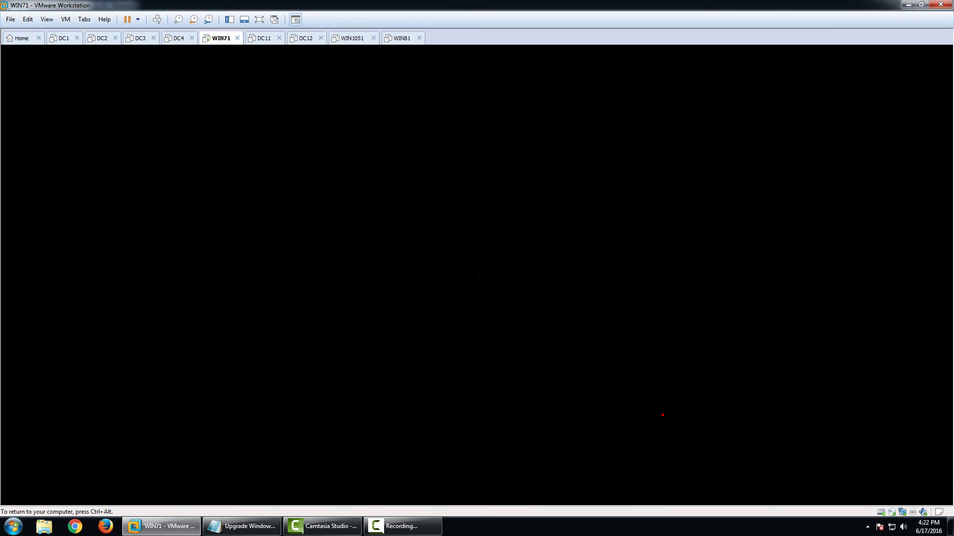